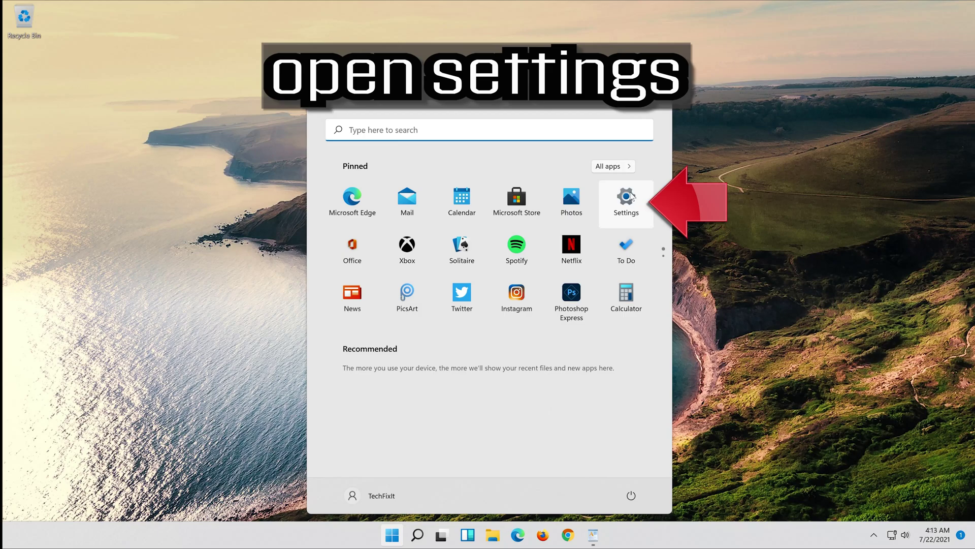
# Open the Other troubleshooters page under the System troubleshooting settings in Windows Settings
pyautogui.click(627, 198)
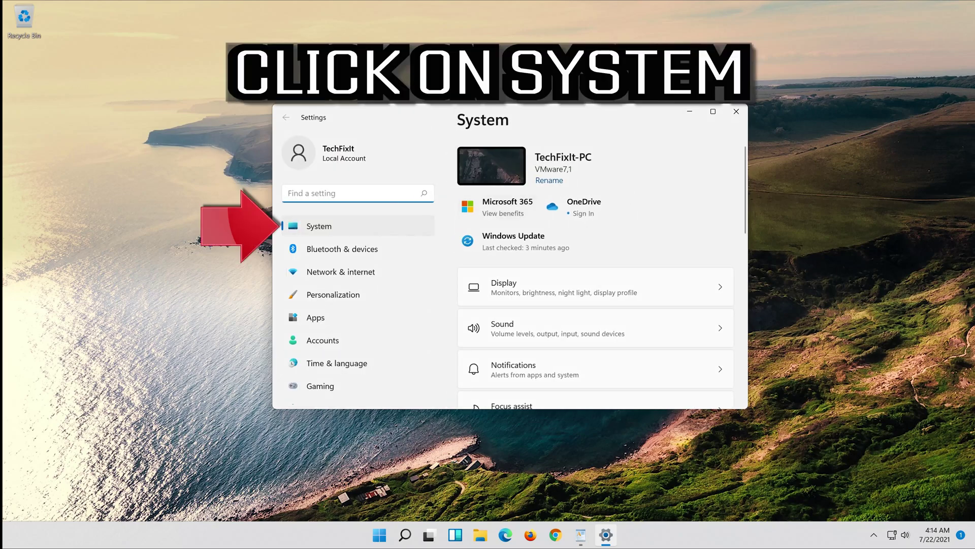
pyautogui.click(354, 230)
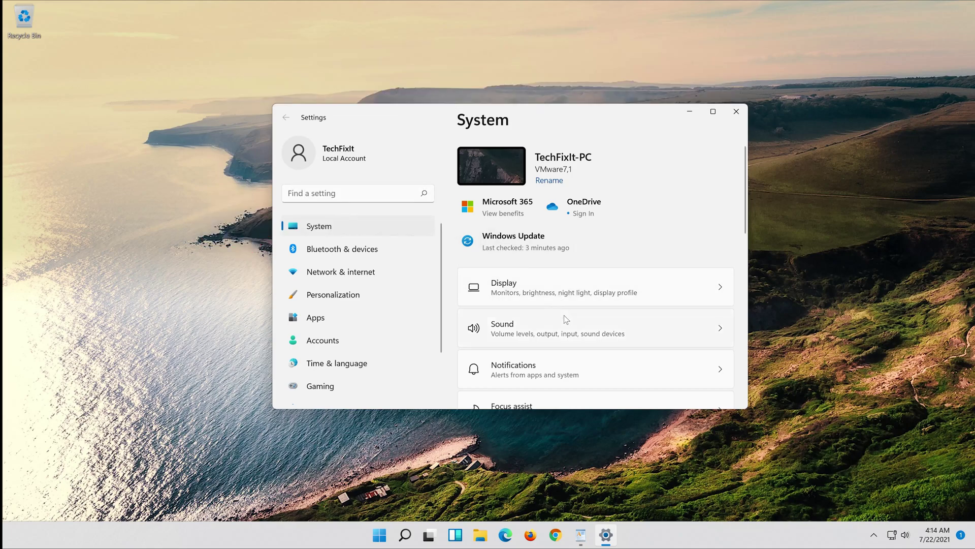
pyautogui.scroll(-5, 564, 318)
pyautogui.scroll(-3, 565, 318)
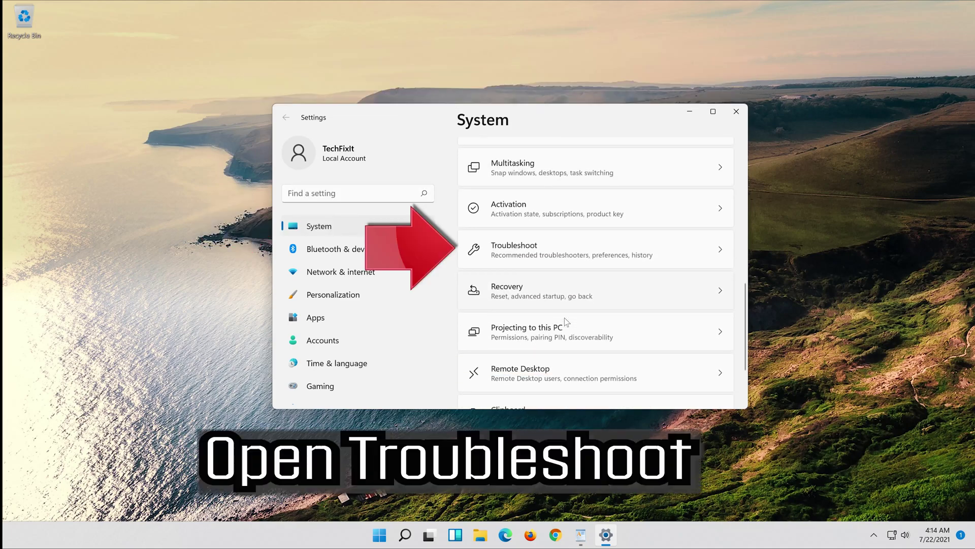
pyautogui.click(609, 258)
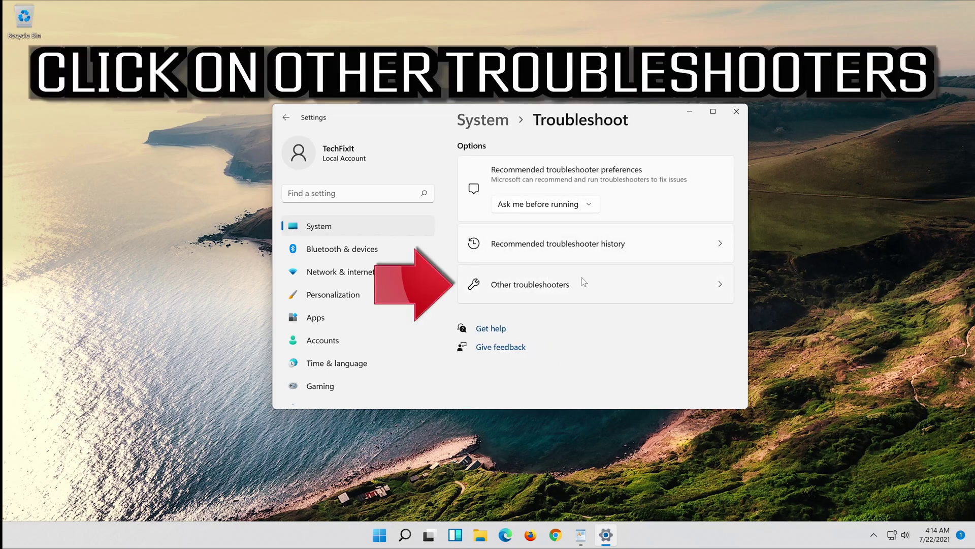
pyautogui.click(565, 296)
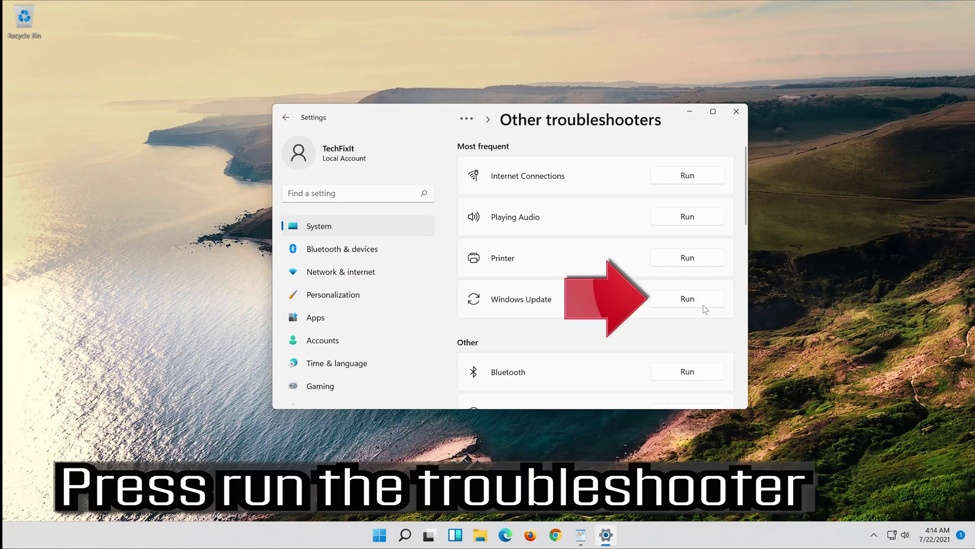
# Run the Windows Update troubleshooter, and close it and Settings once troubleshooting has completed
pyautogui.click(691, 301)
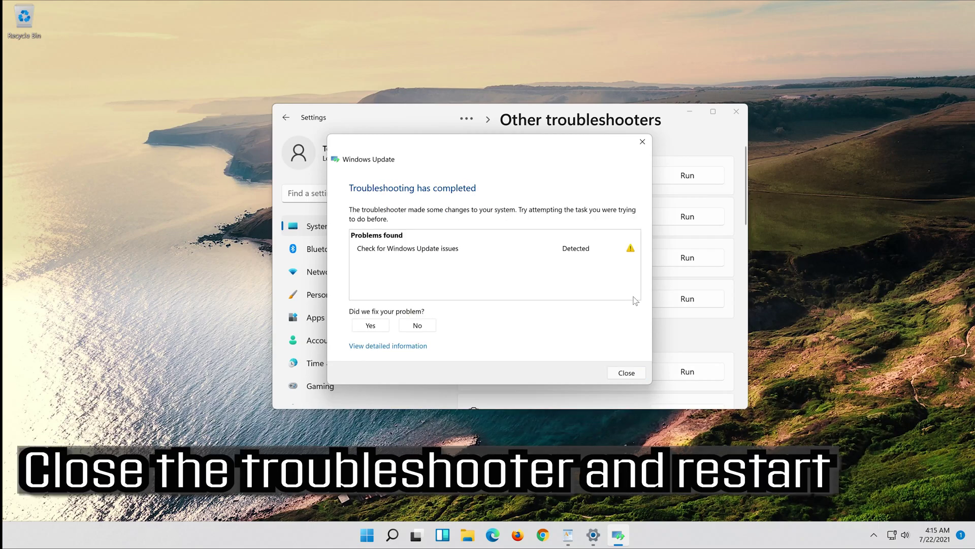
pyautogui.click(627, 372)
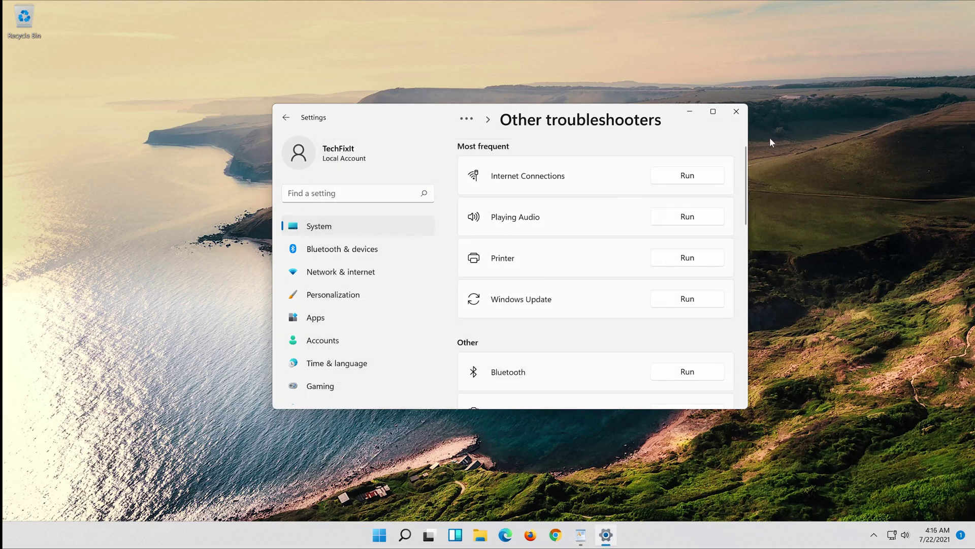
pyautogui.click(736, 111)
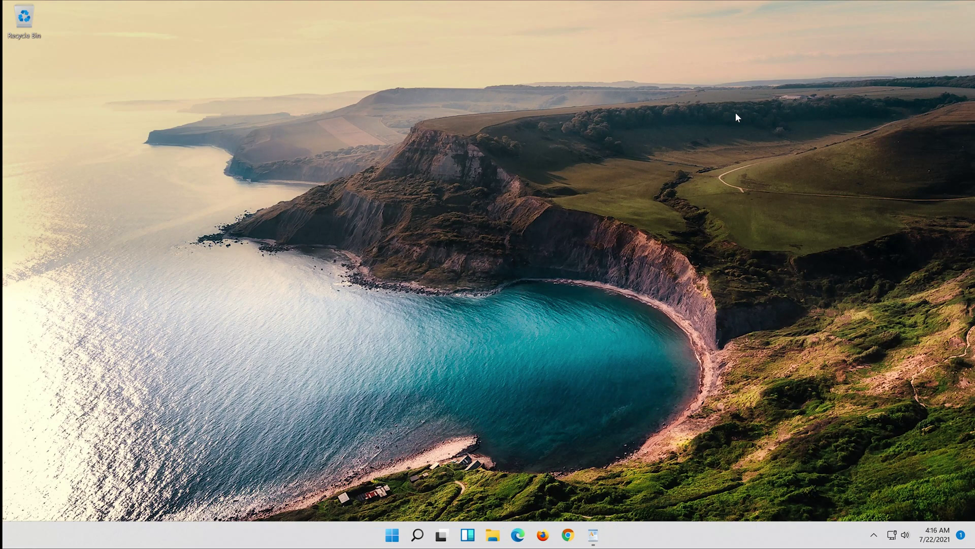
# Restart the computer after running the Windows Update troubleshooter
pyautogui.click(398, 534)
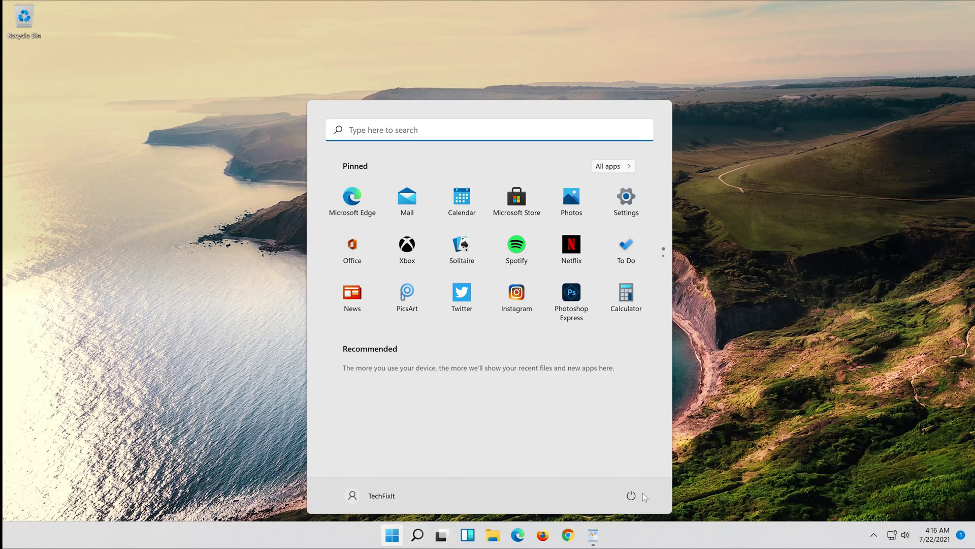
pyautogui.click(632, 496)
pyautogui.click(632, 471)
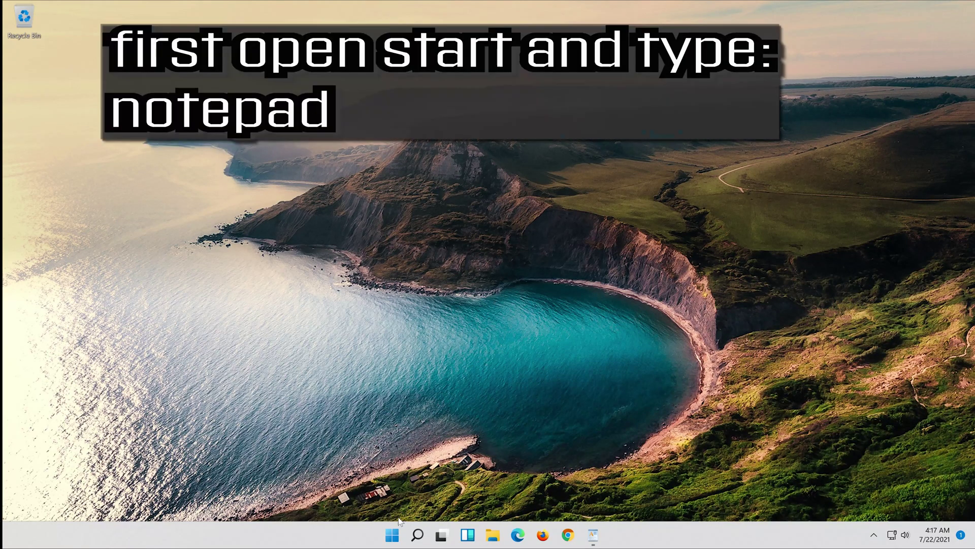
# Search for notepad and open a blank Notepad document
pyautogui.click(391, 540)
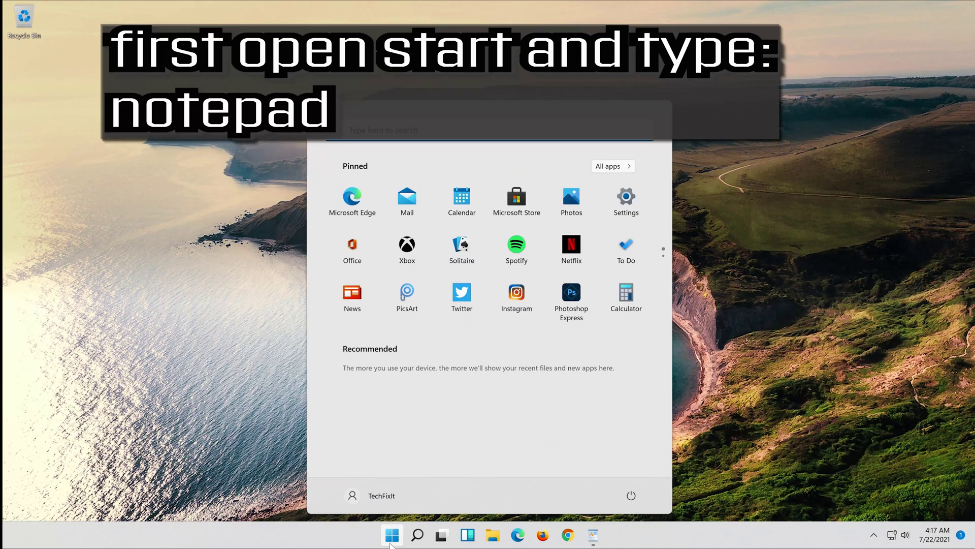
pyautogui.write('notepad')
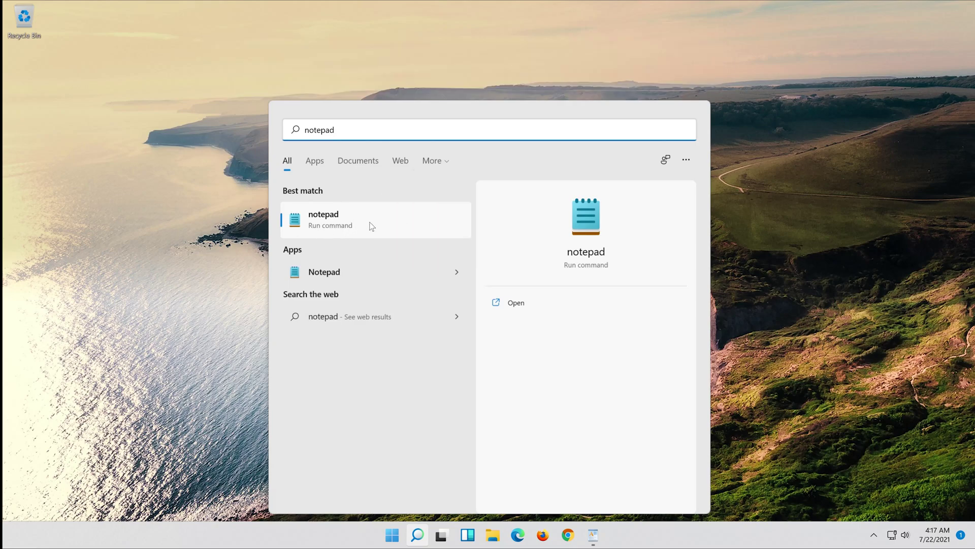
pyautogui.click(386, 219)
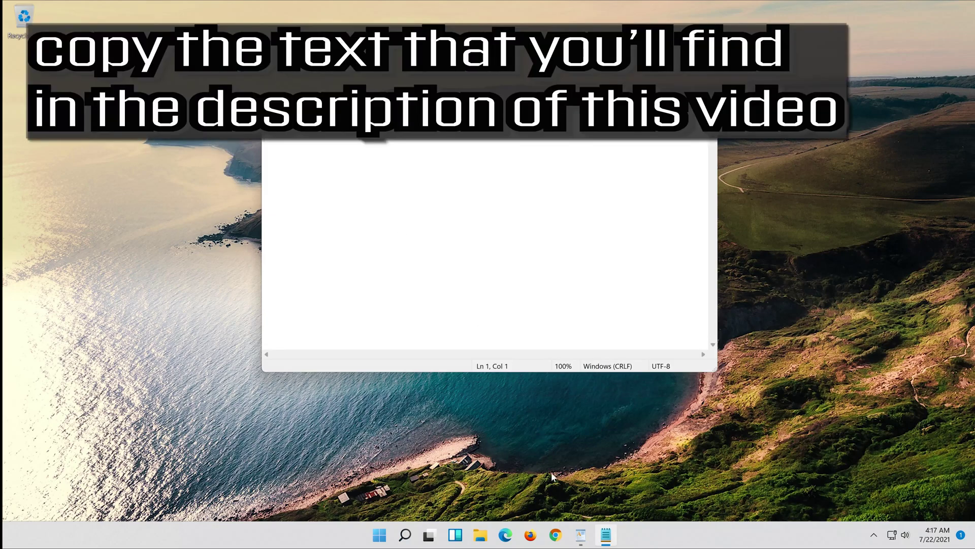
# Switch to WordPad, copy the whole command script from "net stop bits" to "net start cryptsvc", and minimize the document
pyautogui.click(581, 535)
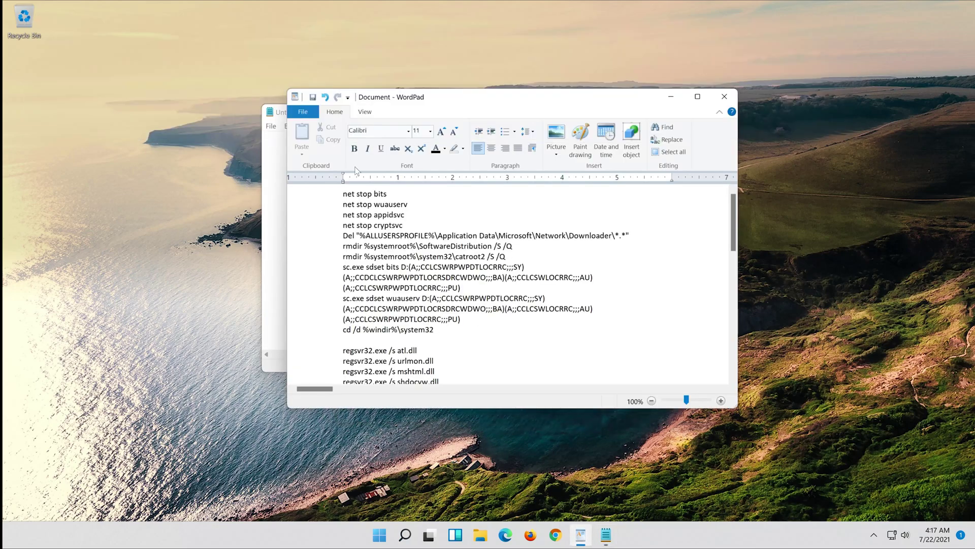
pyautogui.moveTo(343, 194); pyautogui.dragTo(421, 363)
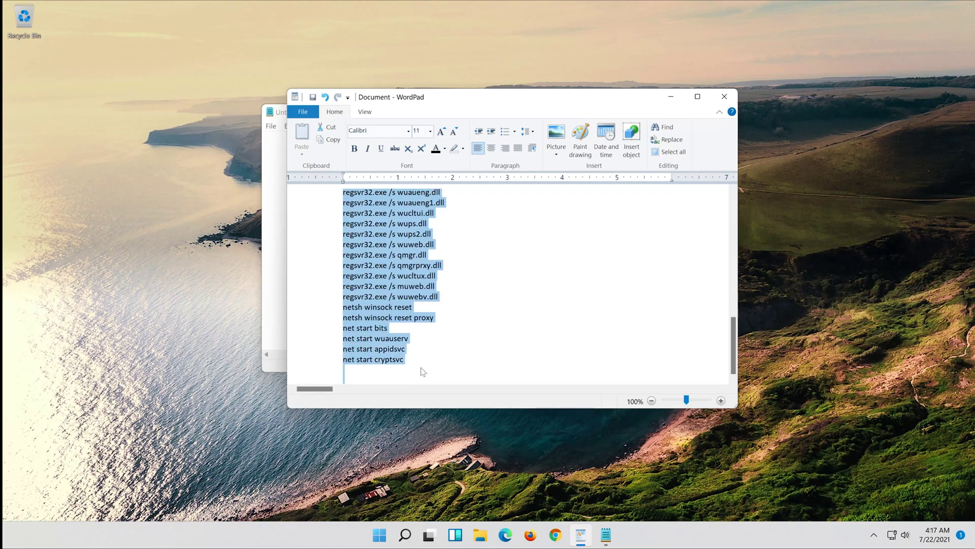
pyautogui.rightClick(374, 320)
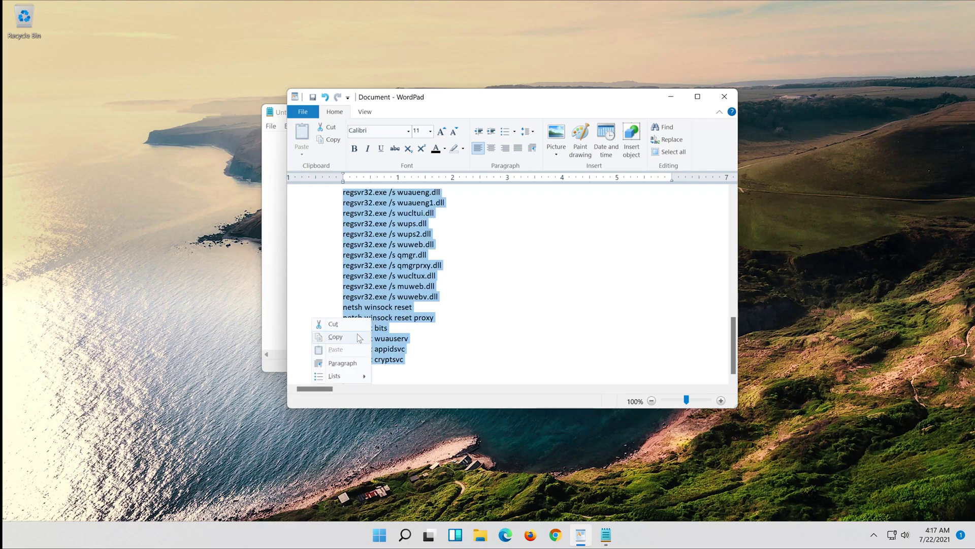
pyautogui.click(357, 335)
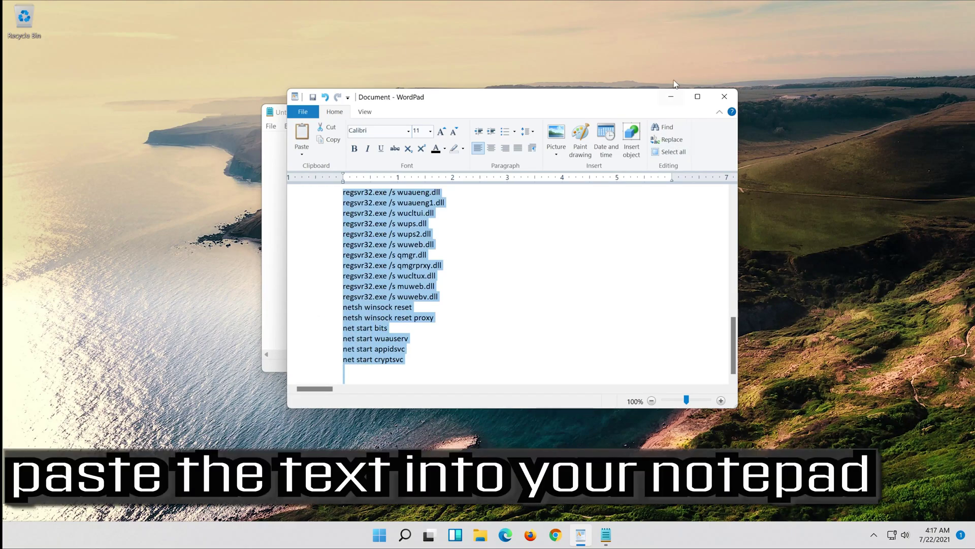
pyautogui.click(672, 96)
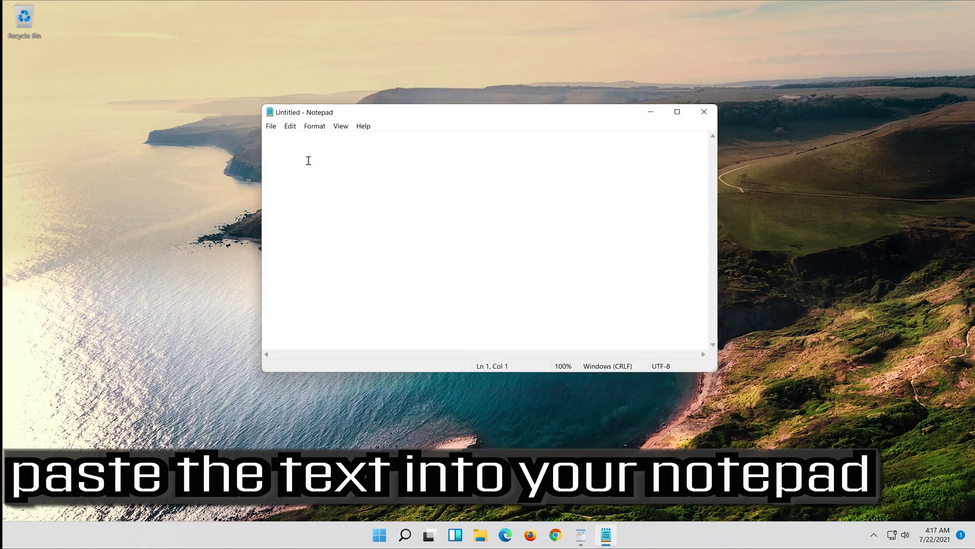
# Paste the copied Windows Update reset commands into the blank Notepad document
pyautogui.rightClick(302, 152)
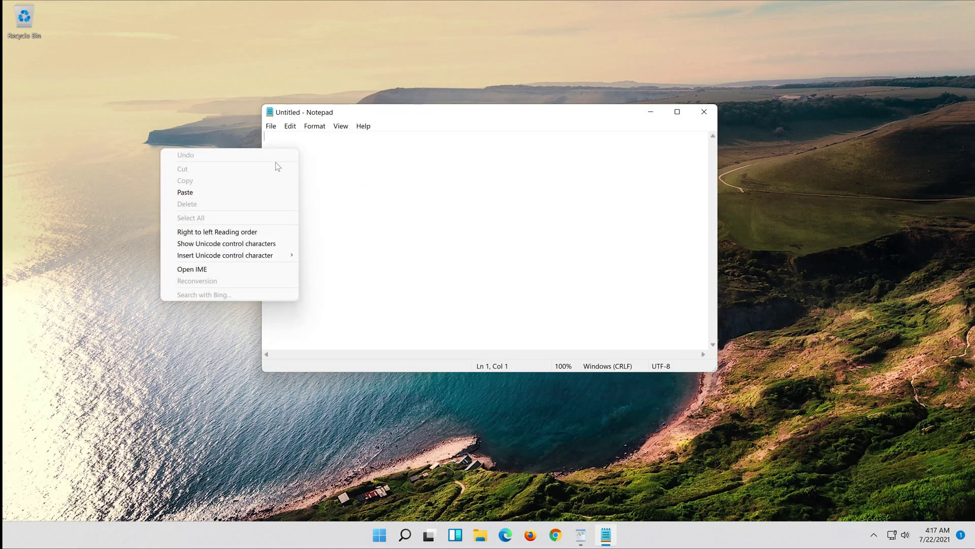
pyautogui.click(225, 191)
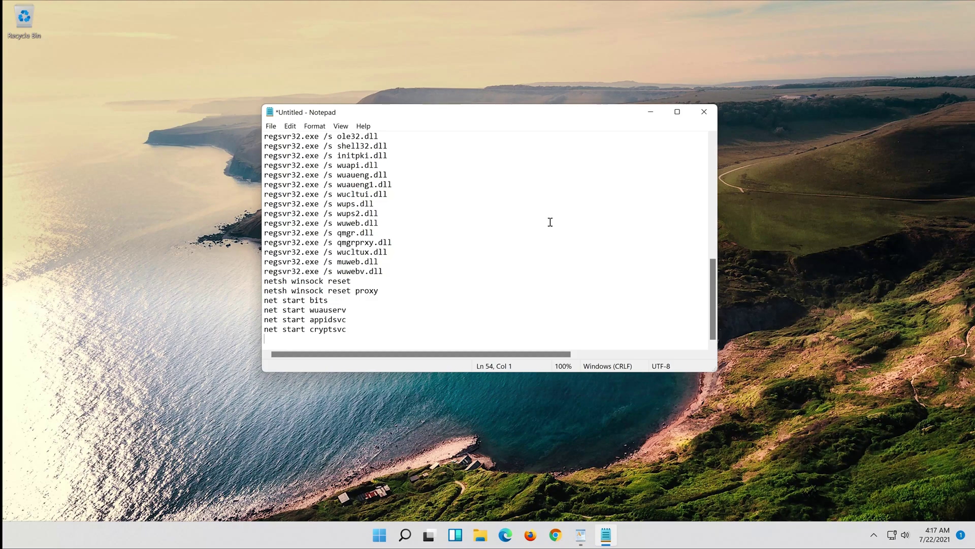
pyautogui.scroll(11, 550, 222)
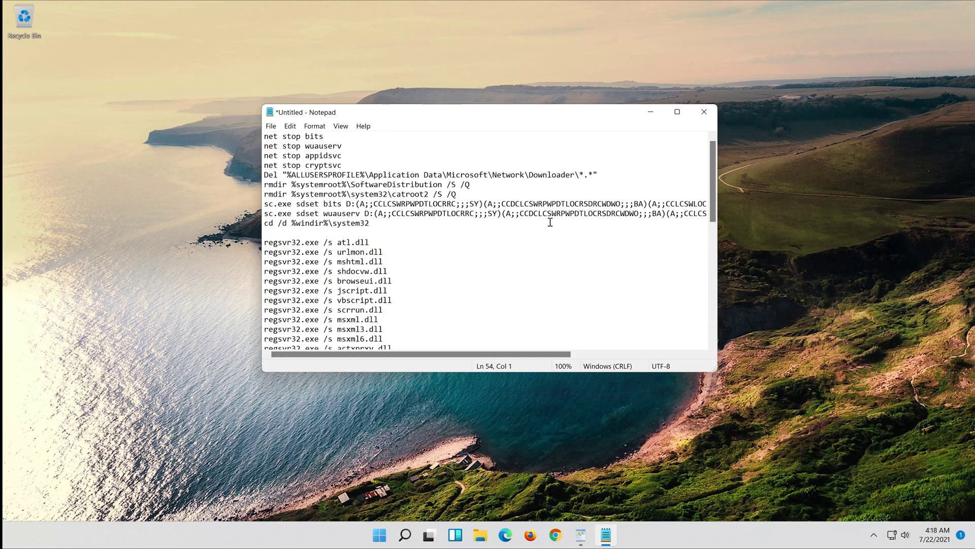
# Save the script to the Desktop as fix.bat with the All Files type, and close Notepad
pyautogui.click(270, 127)
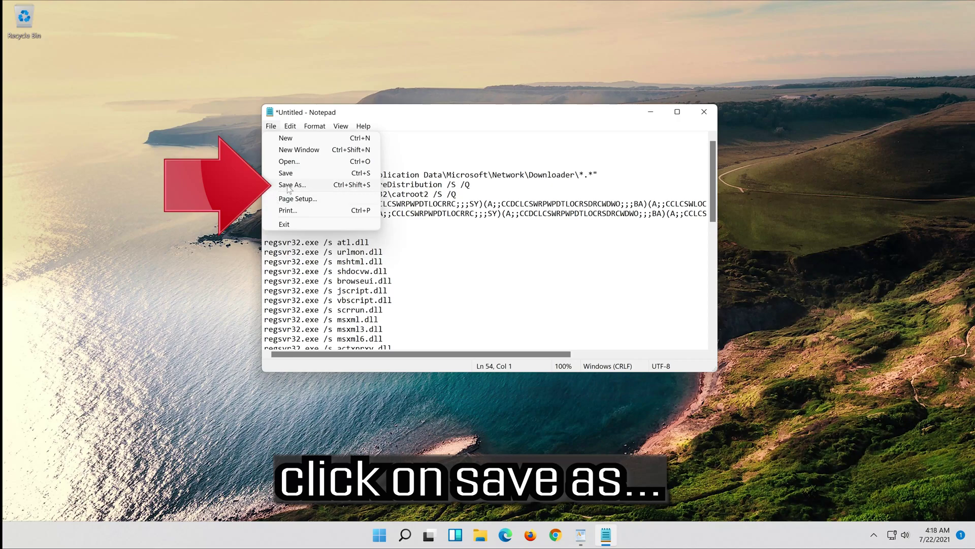
pyautogui.click(313, 188)
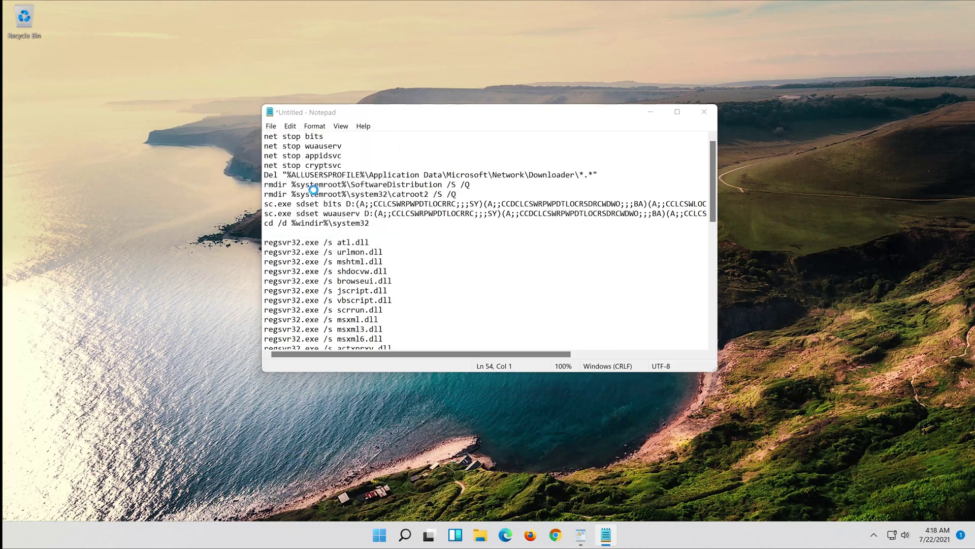
pyautogui.click(308, 221)
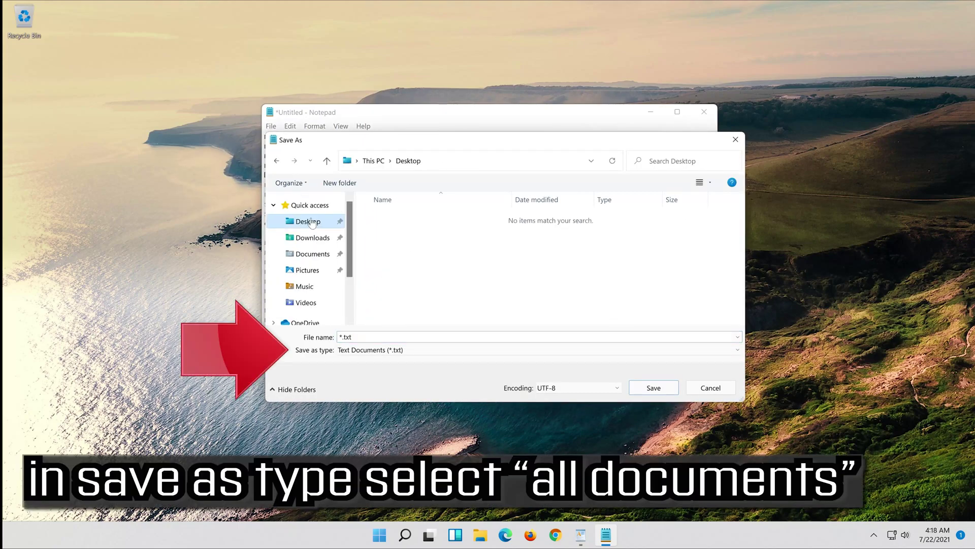
pyautogui.click(376, 351)
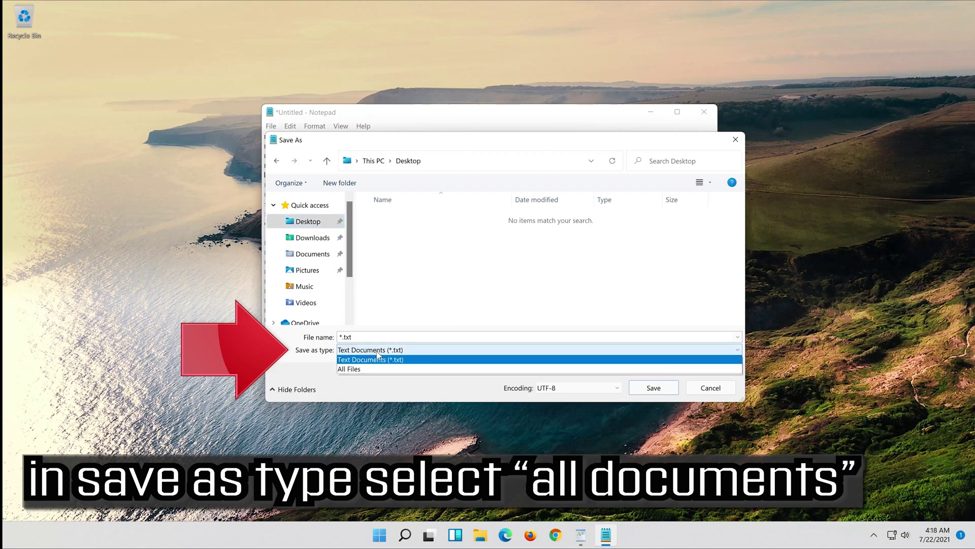
pyautogui.click(352, 370)
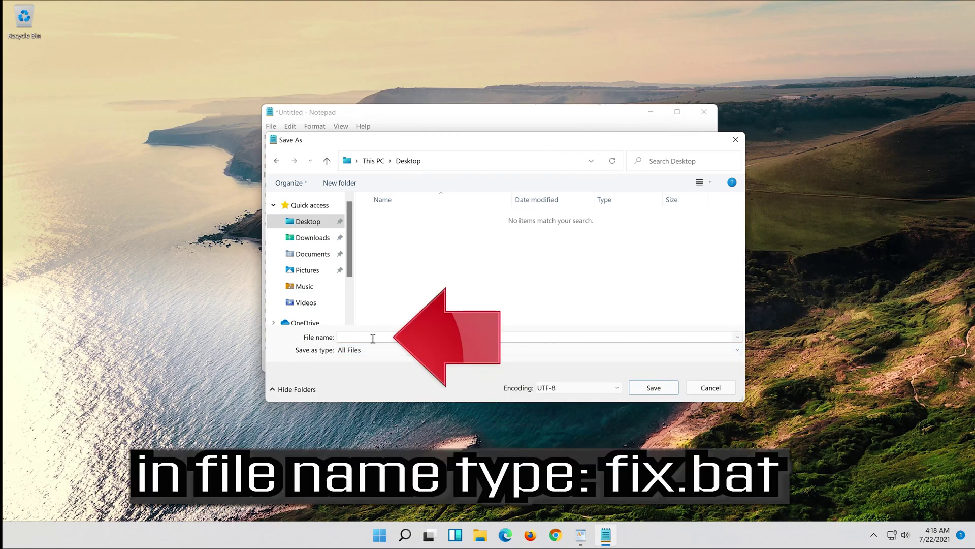
pyautogui.write('fix.bat')
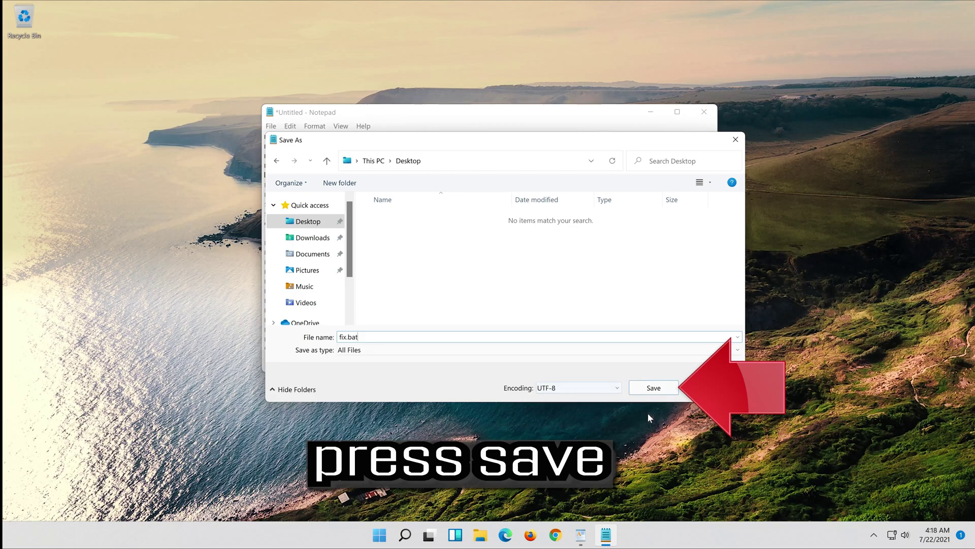
pyautogui.click(655, 388)
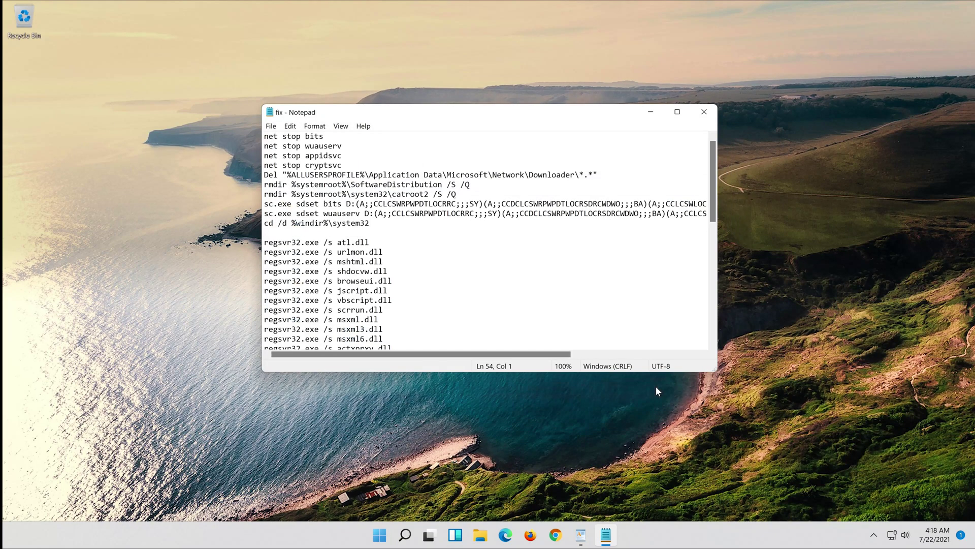
pyautogui.click(704, 112)
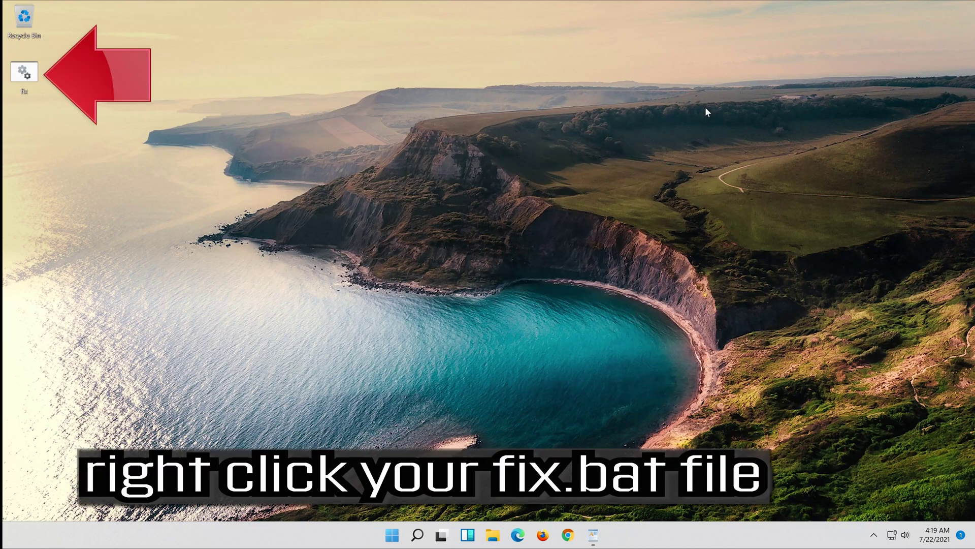
# Run the fix batch file from the desktop as administrator, allow the changes, and answer y to the deletion question
pyautogui.rightClick(19, 68)
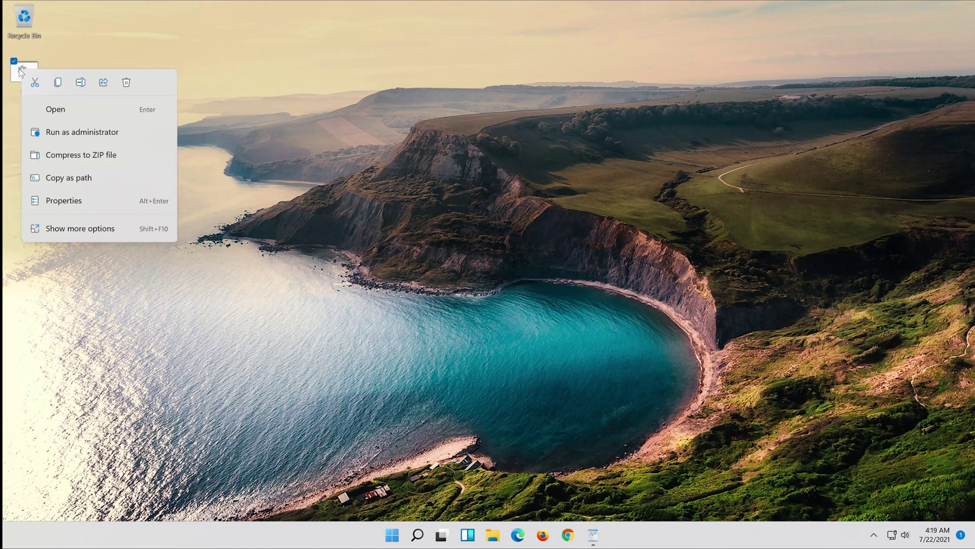
pyautogui.click(107, 137)
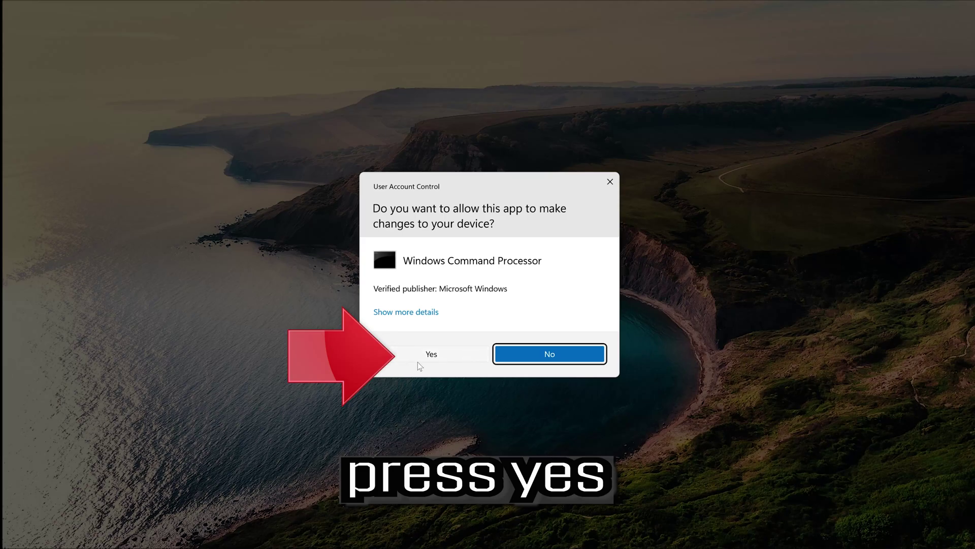
pyautogui.click(440, 357)
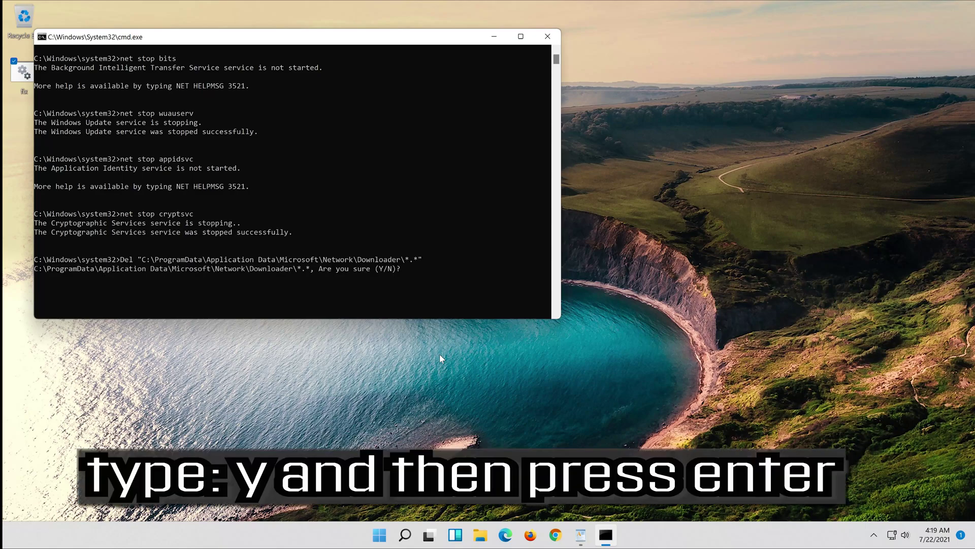
pyautogui.write('y')
pyautogui.press('Return')
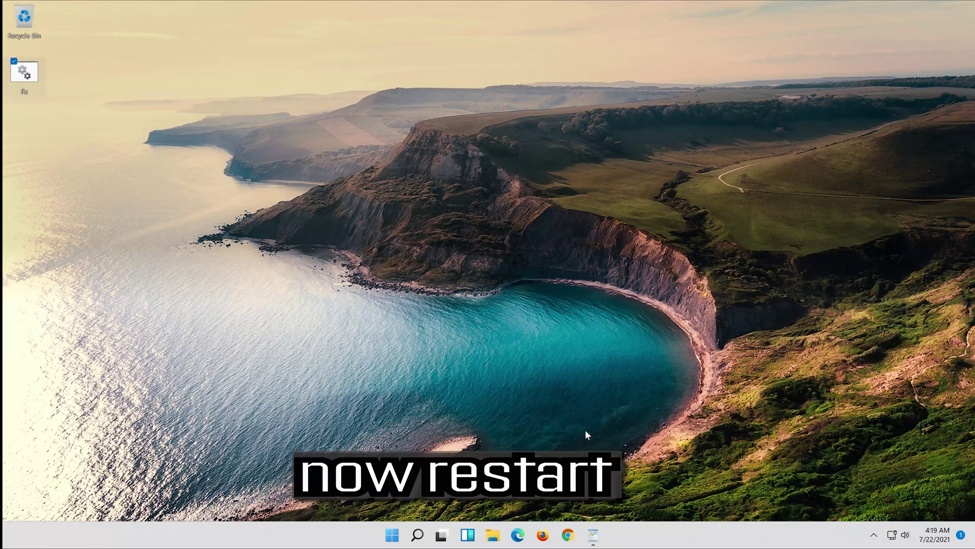
# Restart the computer after running the fix batch file
pyautogui.click(387, 535)
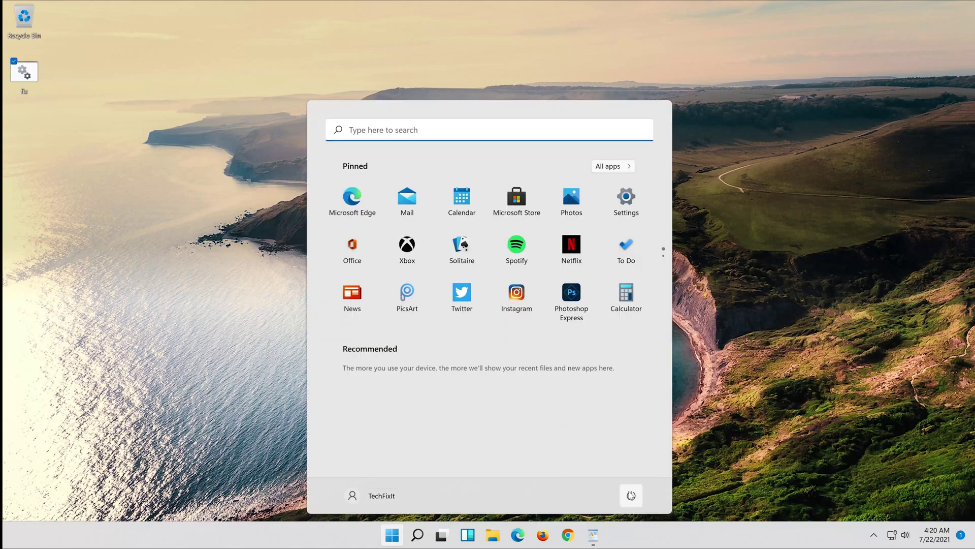
pyautogui.click(631, 495)
pyautogui.click(634, 469)
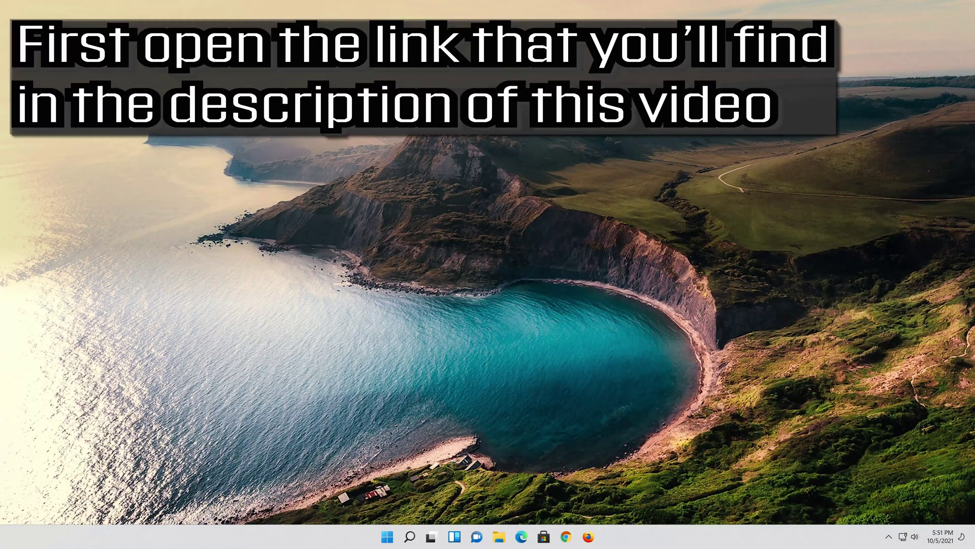
# Switch to Firefox and load the copied link to Microsoft's Windows 11 download page
pyautogui.click(588, 537)
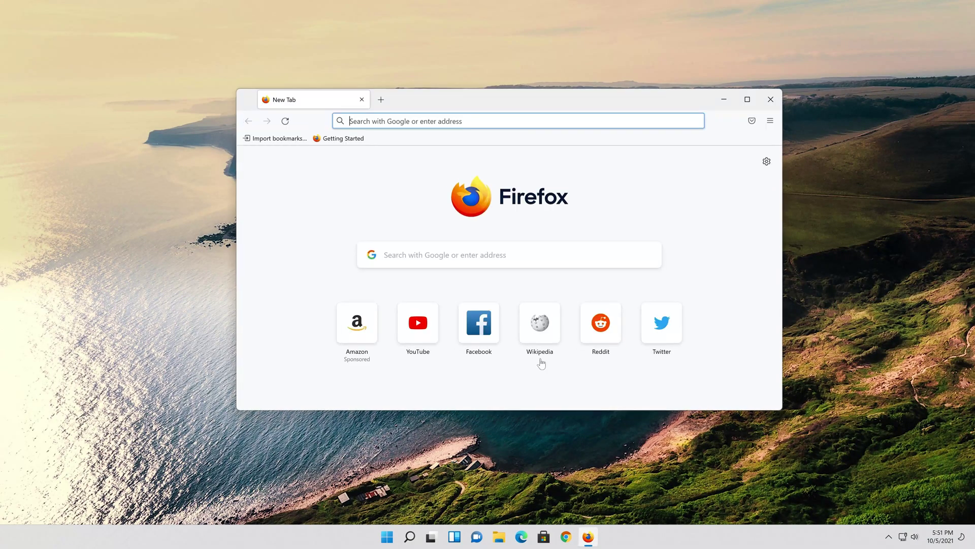
pyautogui.rightClick(473, 121)
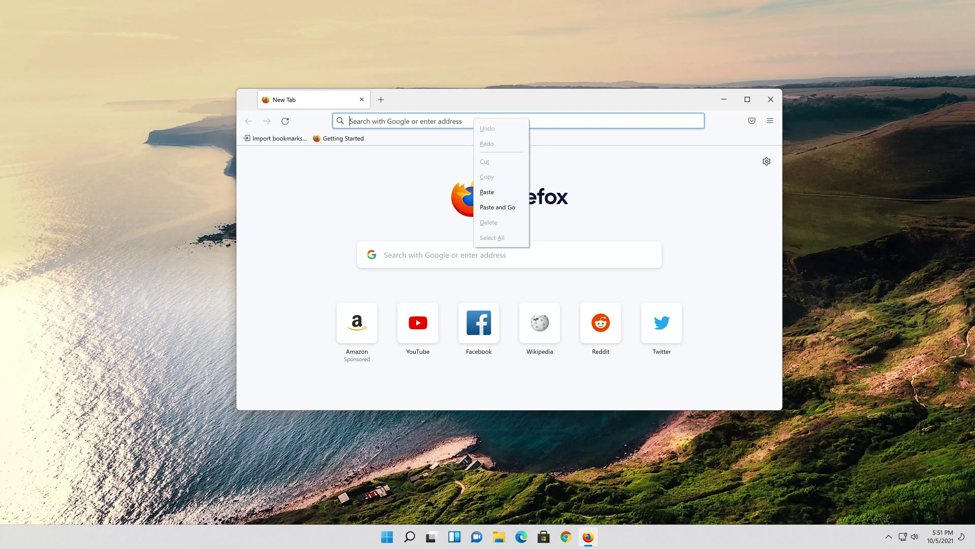
pyautogui.click(496, 207)
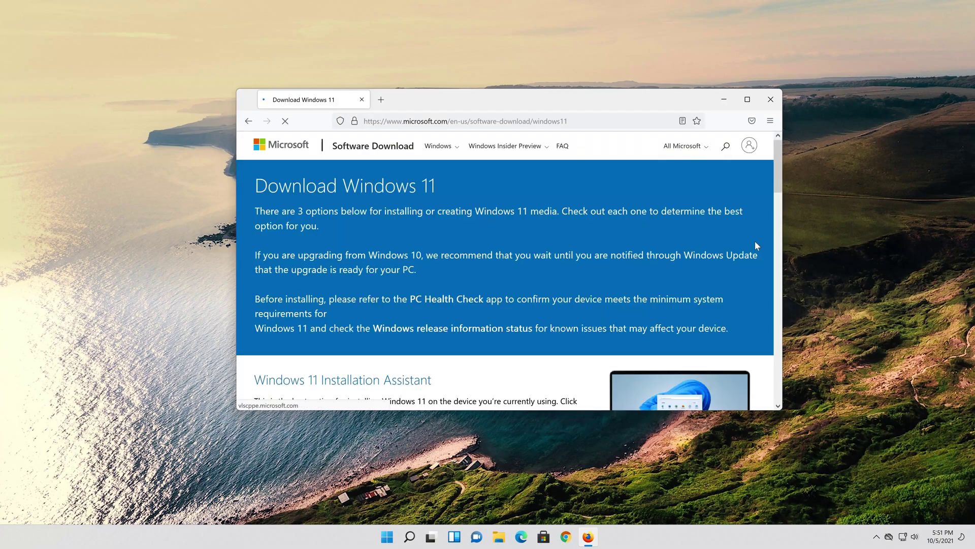
# Download and save the media creation tool from the Create Windows 11 Installation Media section, and close the browser
pyautogui.scroll(-5, 747, 248)
pyautogui.scroll(-2, 742, 251)
pyautogui.scroll(2, 742, 252)
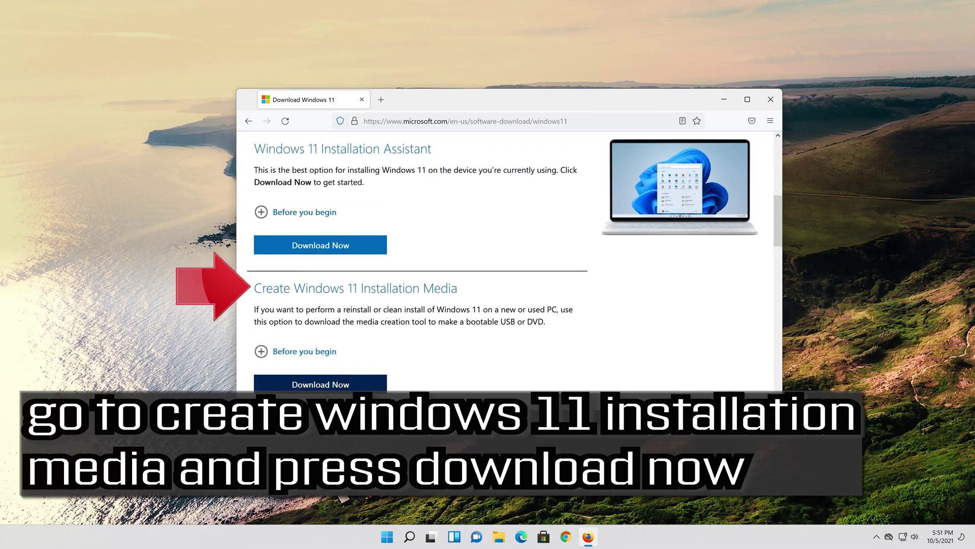
pyautogui.click(336, 387)
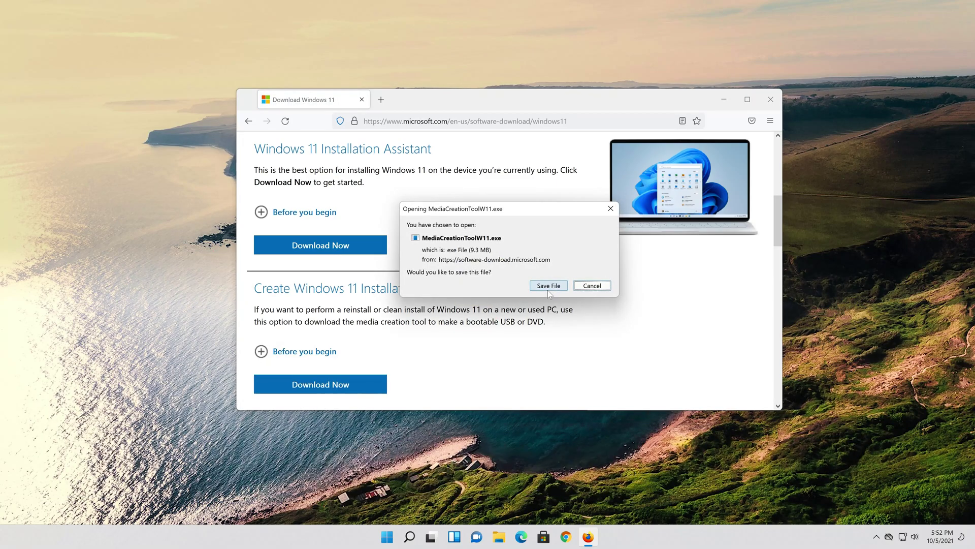
pyautogui.click(548, 290)
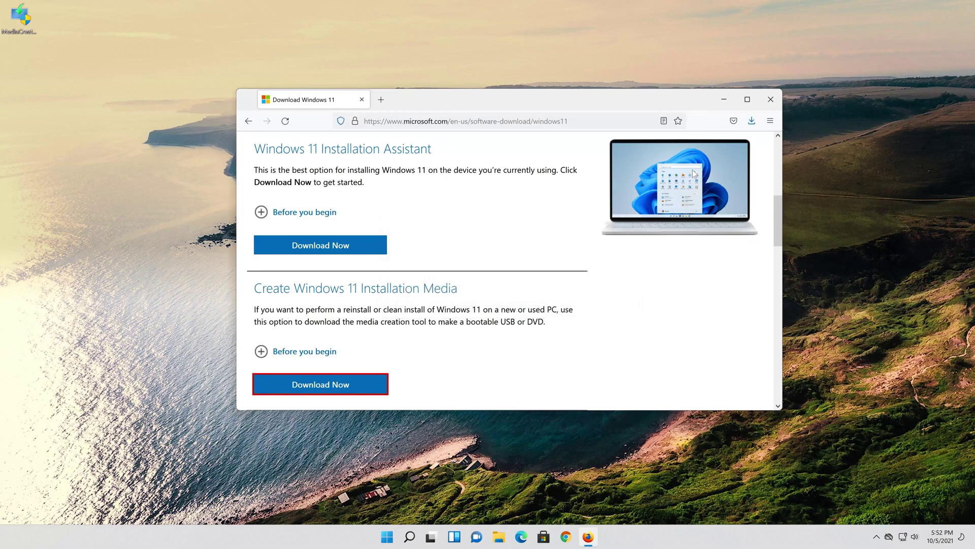
pyautogui.click(771, 99)
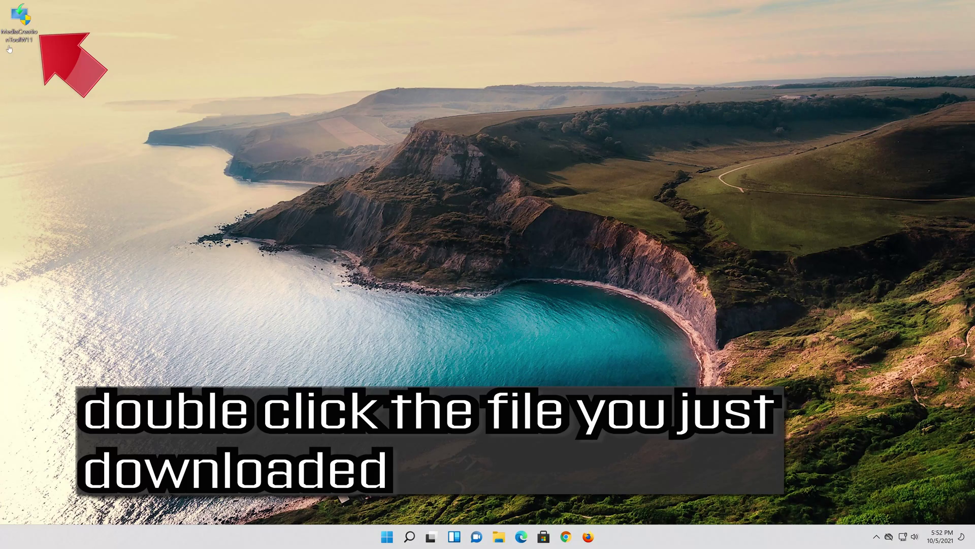
# Run the downloaded MediaCreationToolW11 from the desktop, allow it to make changes, and accept the license terms
pyautogui.doubleClick(26, 27)
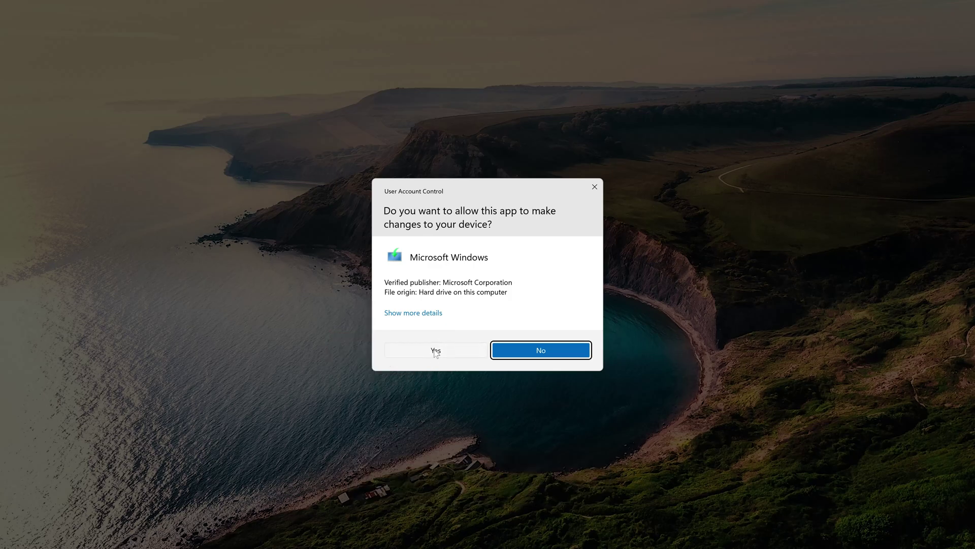
pyautogui.click(435, 351)
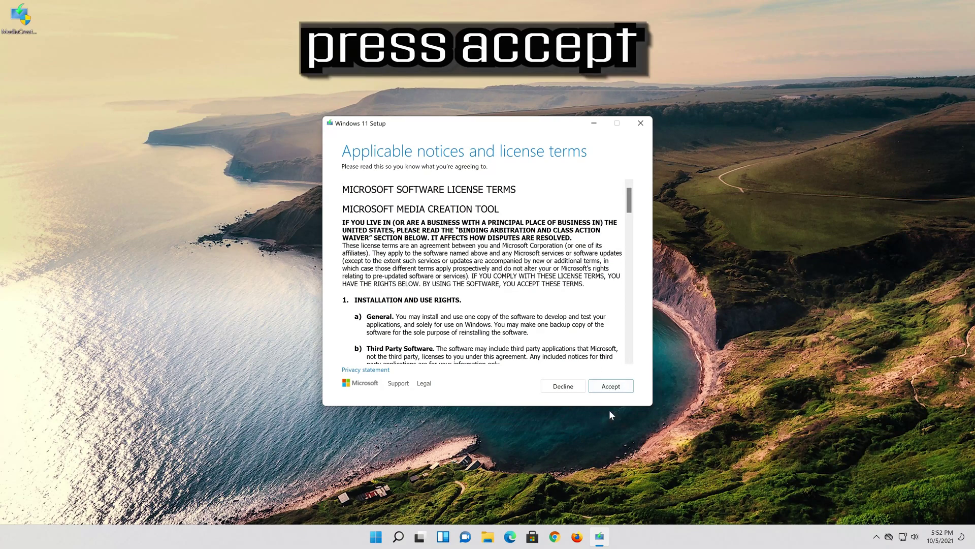
pyautogui.click(611, 386)
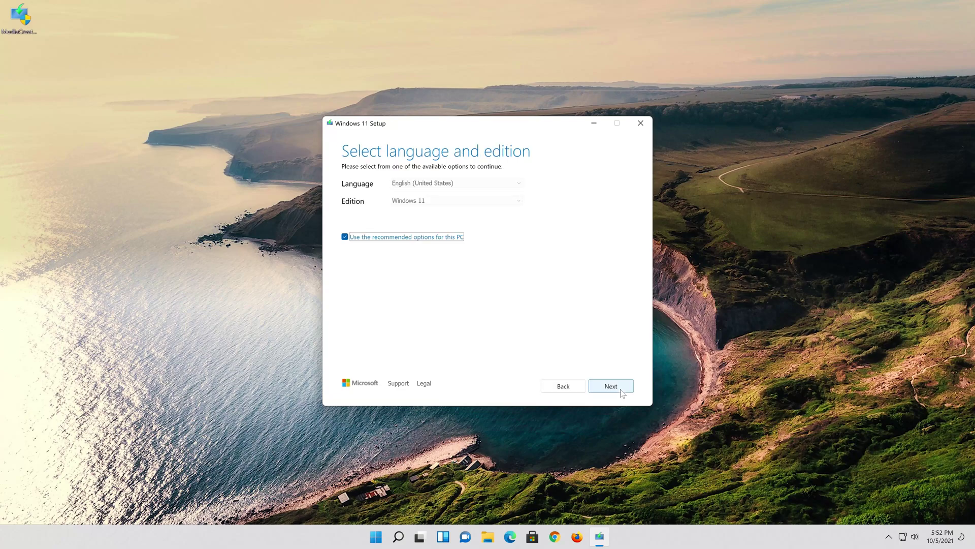
# Continue with the recommended language and edition options for this PC, and choose ISO file as the media
pyautogui.click(366, 237)
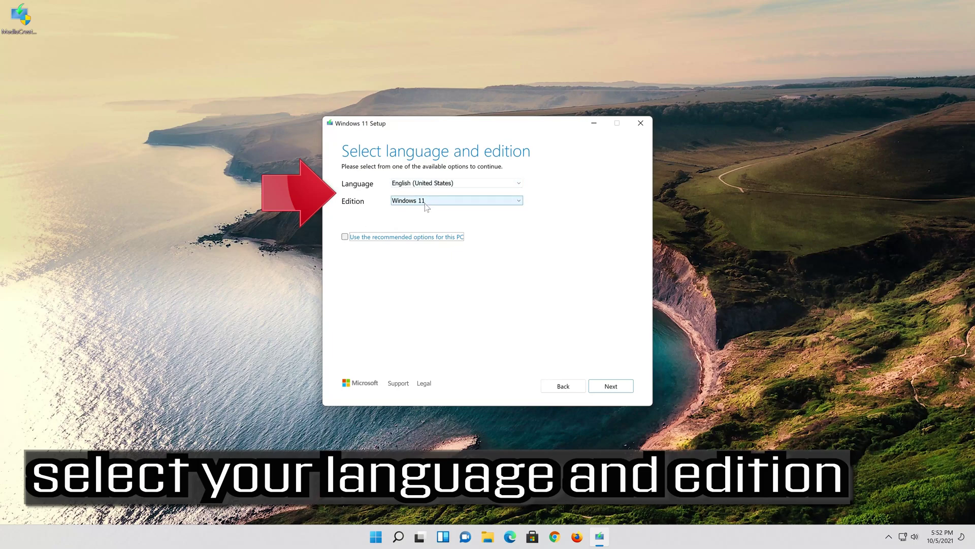
pyautogui.click(345, 237)
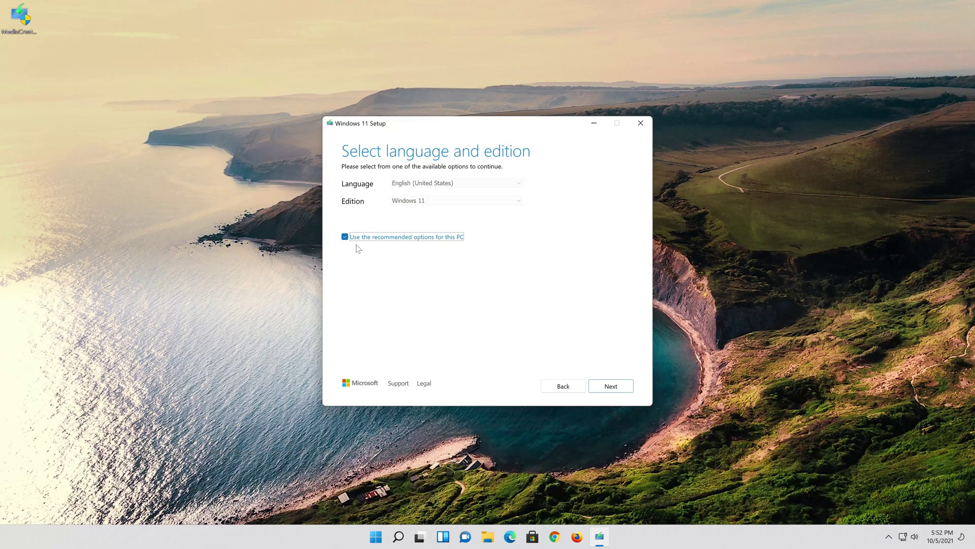
pyautogui.click(615, 389)
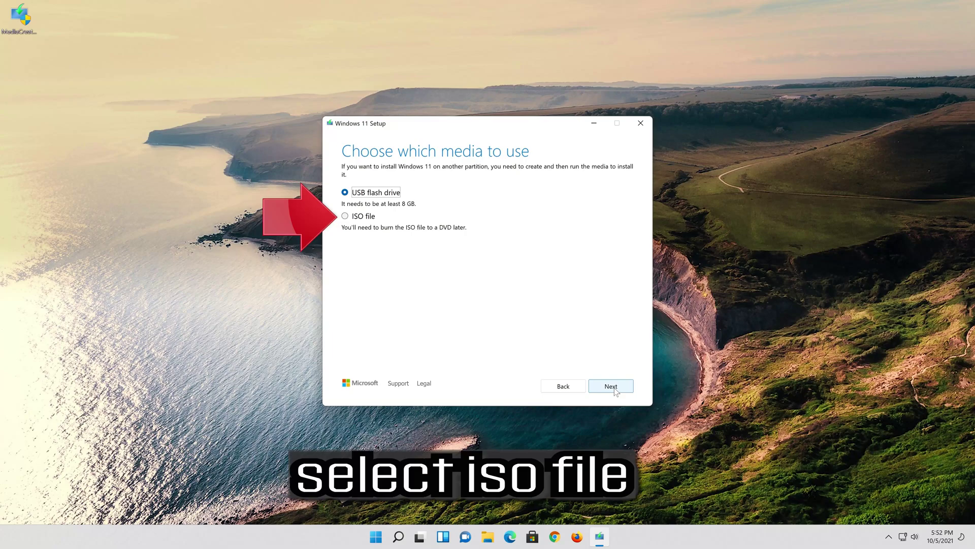
pyautogui.click(347, 216)
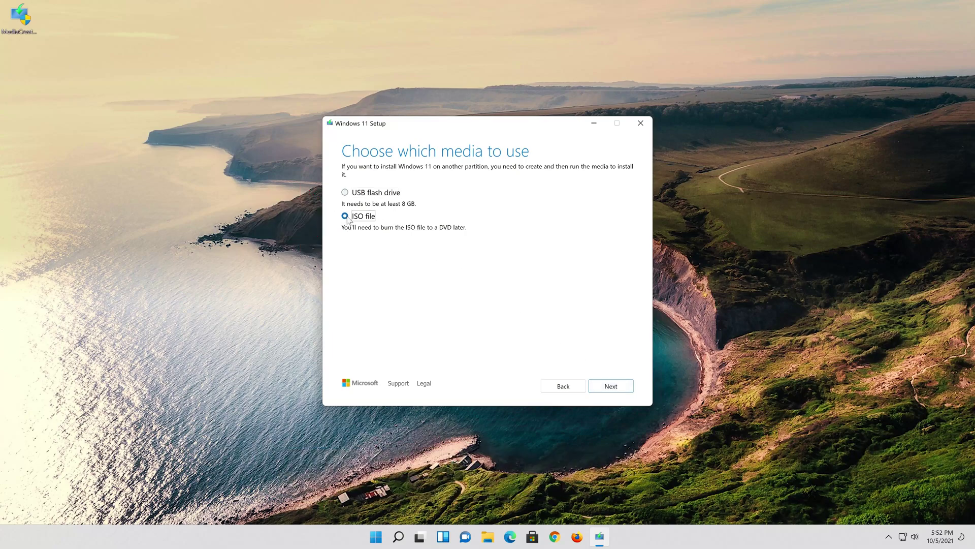
pyautogui.click(614, 387)
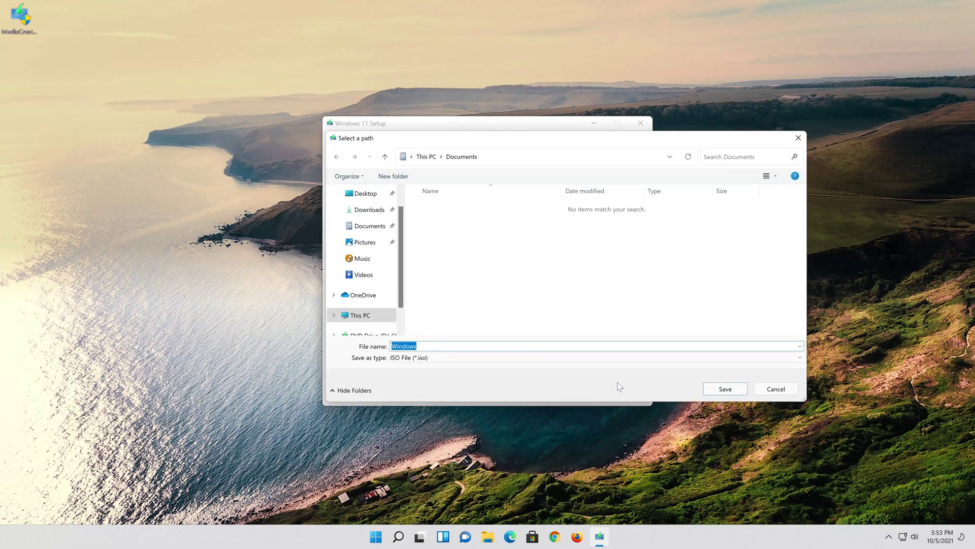
# Save the ISO file to the Desktop as Windows 11 and finish the media creation wizard
pyautogui.click(370, 193)
pyautogui.click(424, 345)
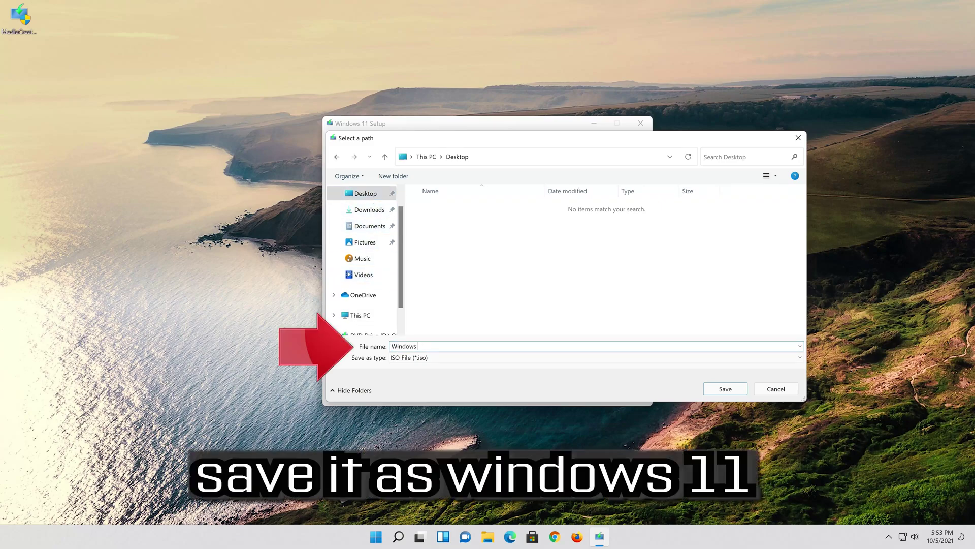
pyautogui.write('11')
pyautogui.click(734, 393)
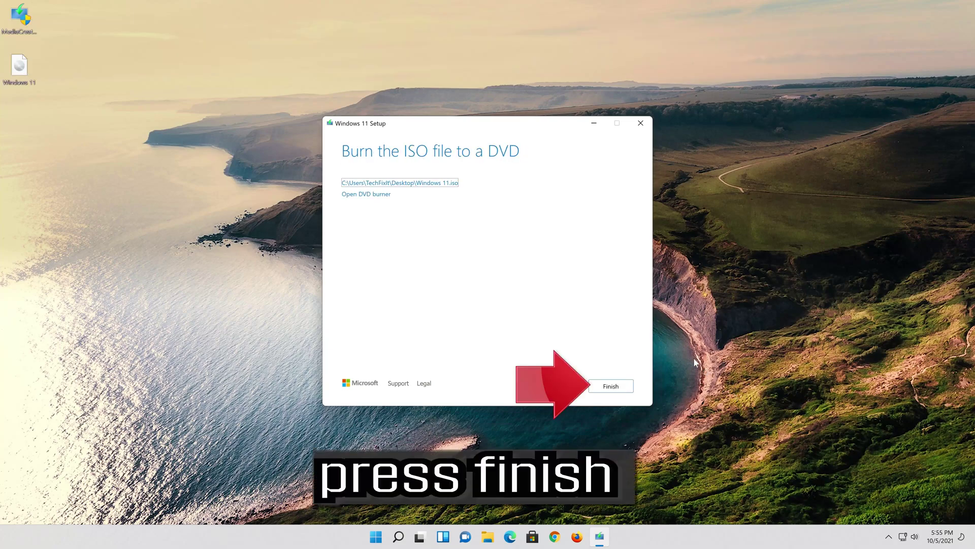
pyautogui.click(612, 387)
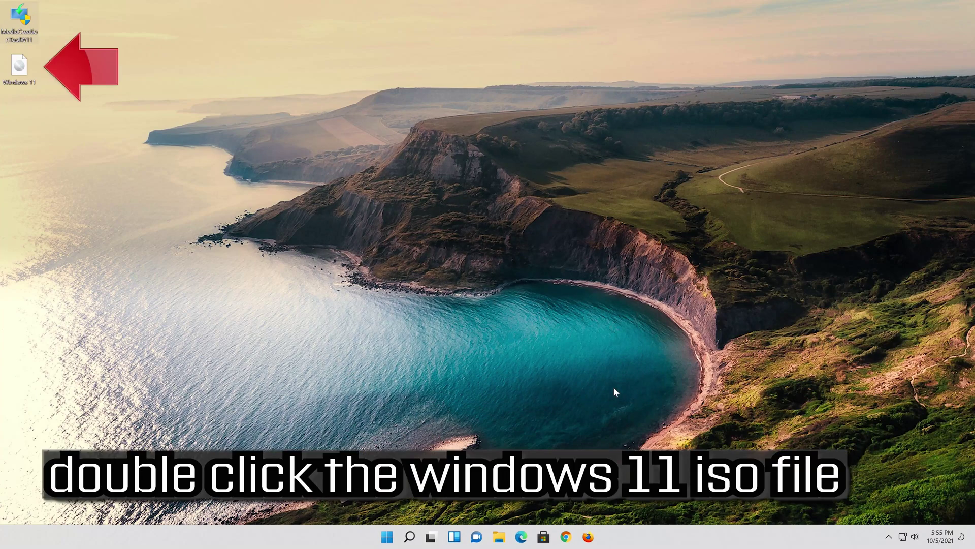
# Open the Windows 11 ISO from the desktop, run its setup application with changes allowed, and close the drive's folder window
pyautogui.doubleClick(19, 66)
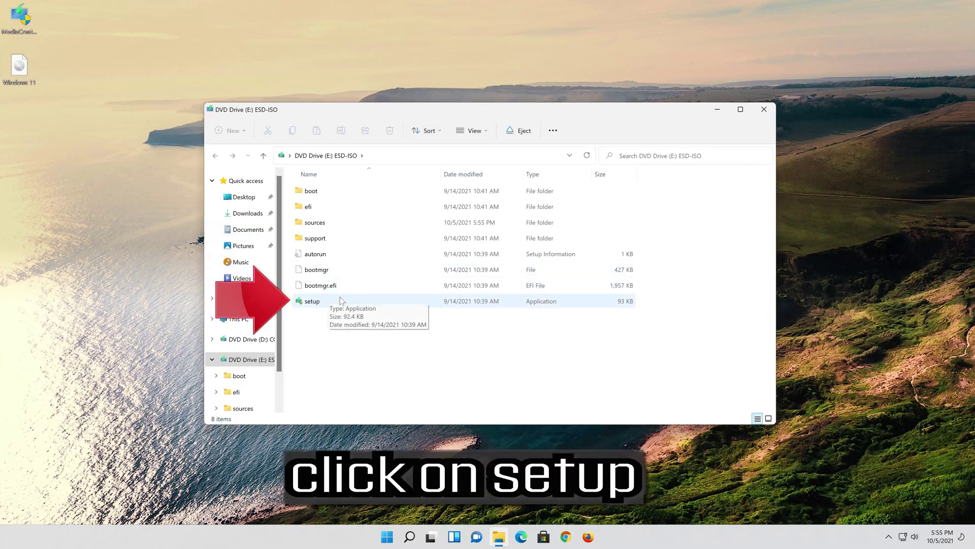
pyautogui.click(340, 300)
pyautogui.doubleClick(340, 300)
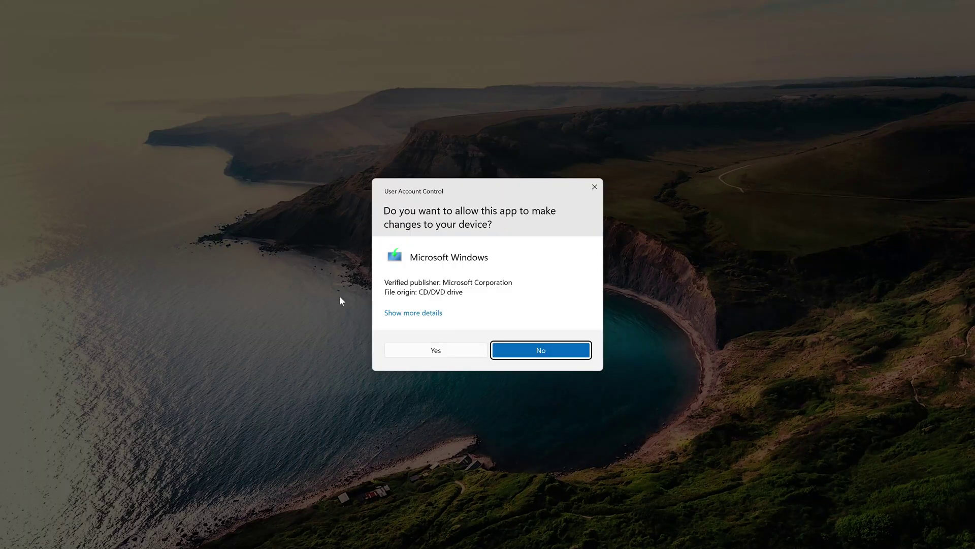
pyautogui.click(442, 352)
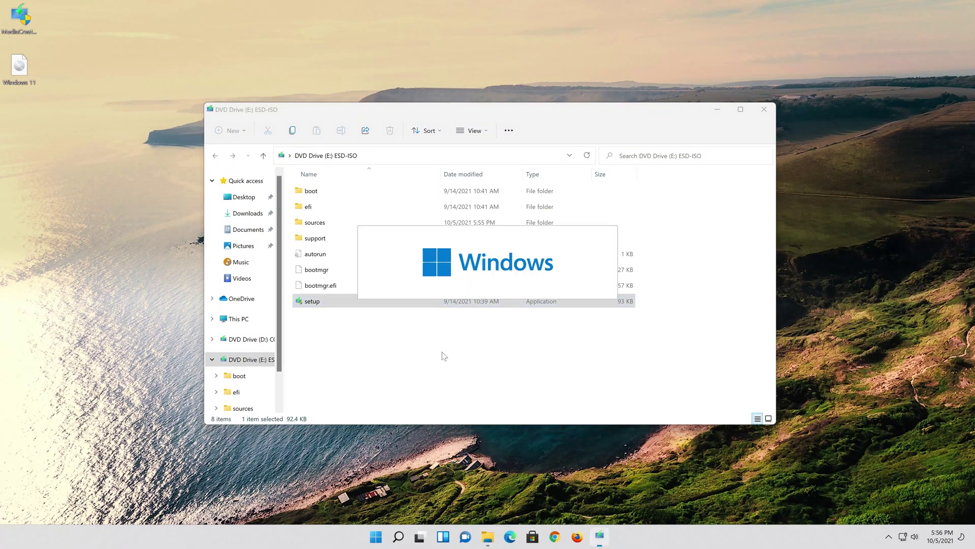
pyautogui.click(762, 109)
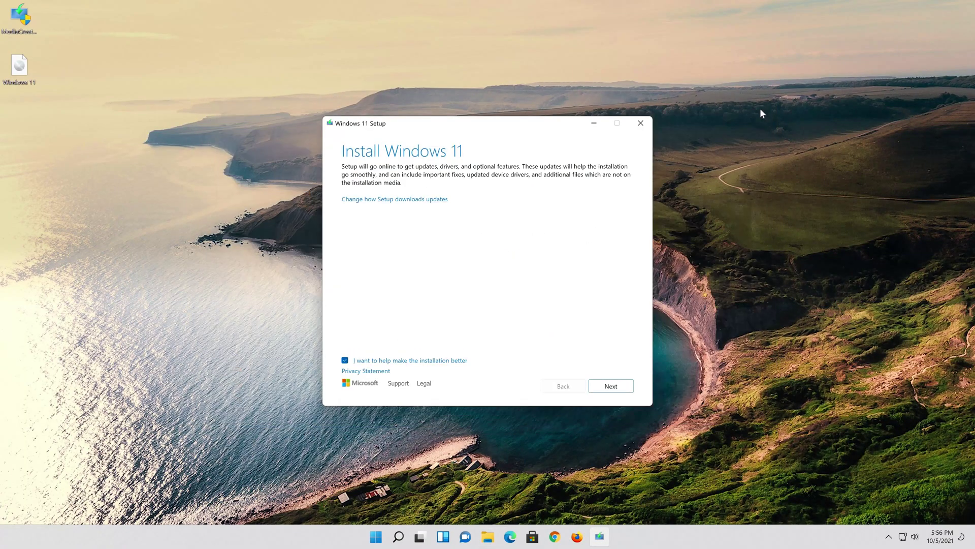
# Proceed through Windows 11 Setup, accept the license terms, and start the installation with Keep personal files and apps
pyautogui.click(620, 391)
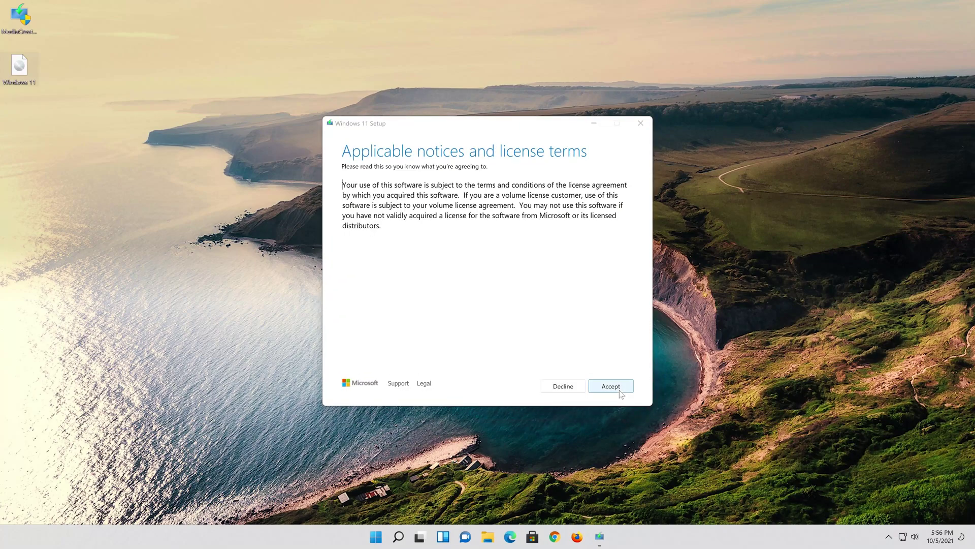
pyautogui.click(611, 391)
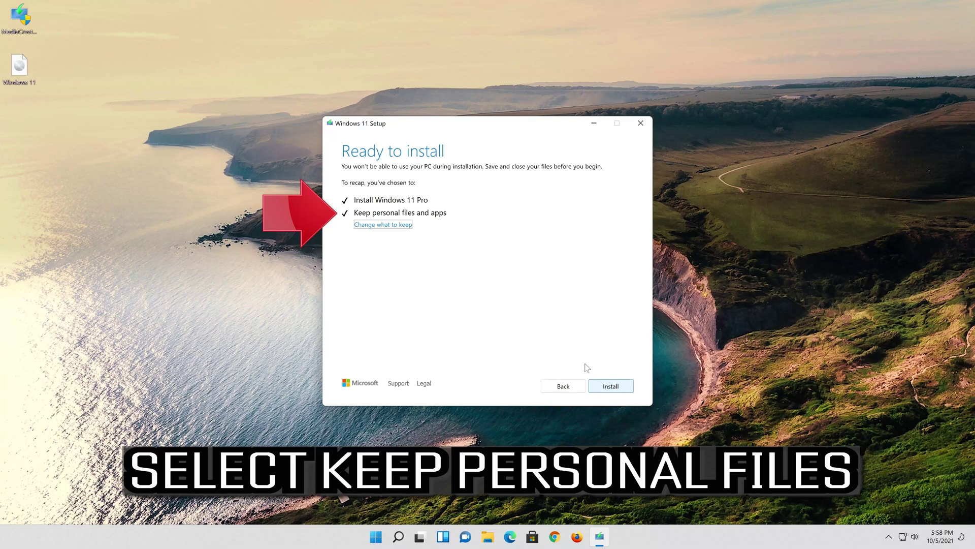
pyautogui.click(408, 227)
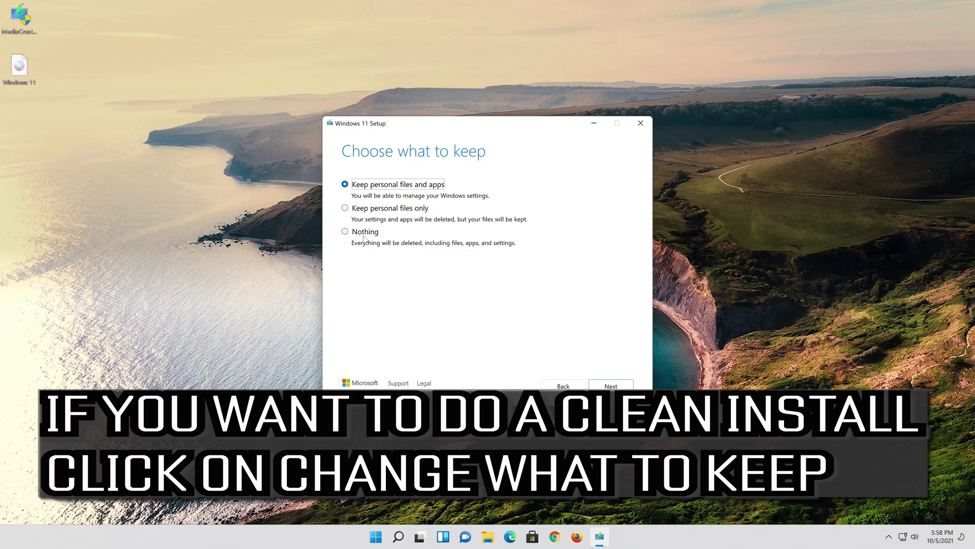
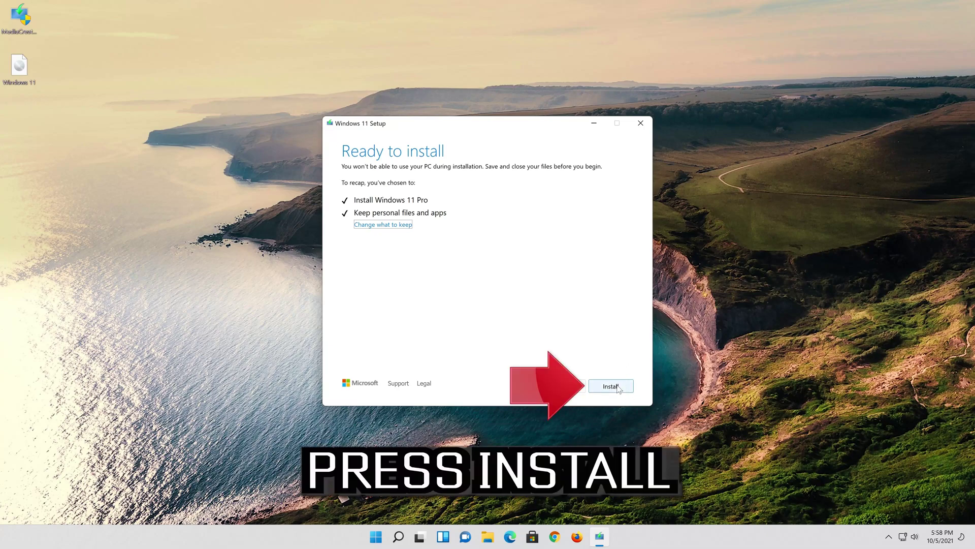
pyautogui.click(612, 387)
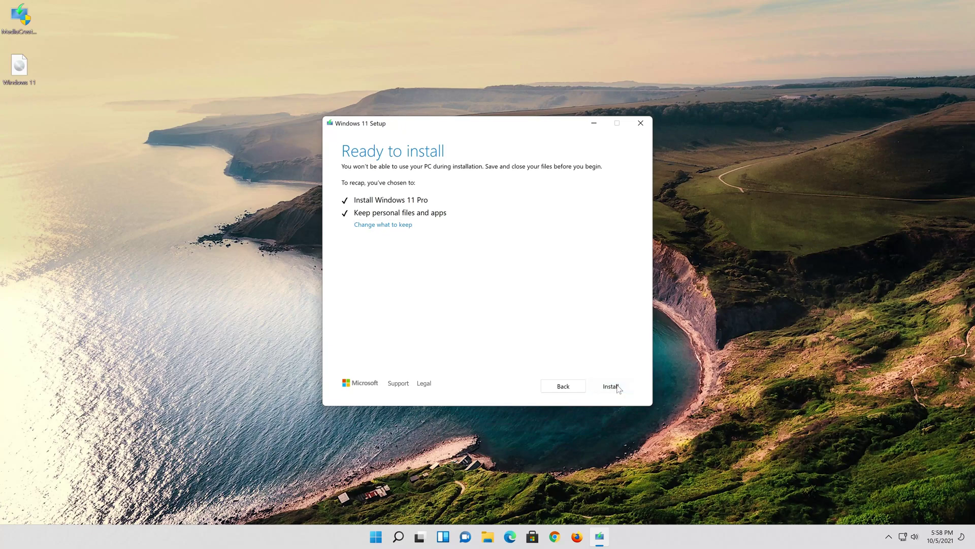